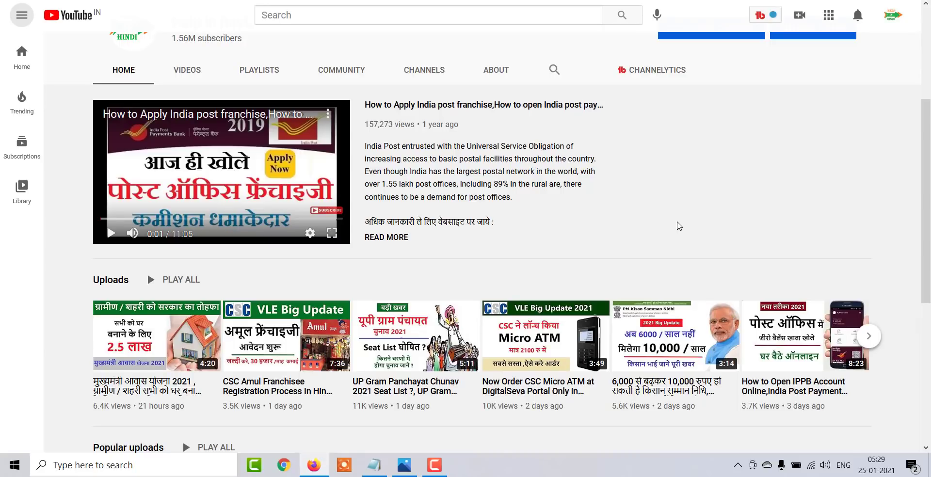
Step: Open the "Driving Licene Kaise Banwaye" article and read its contents list, introduction and required documents and eligibility section
{"action": "left_click", "coordinate": [417, 1]}
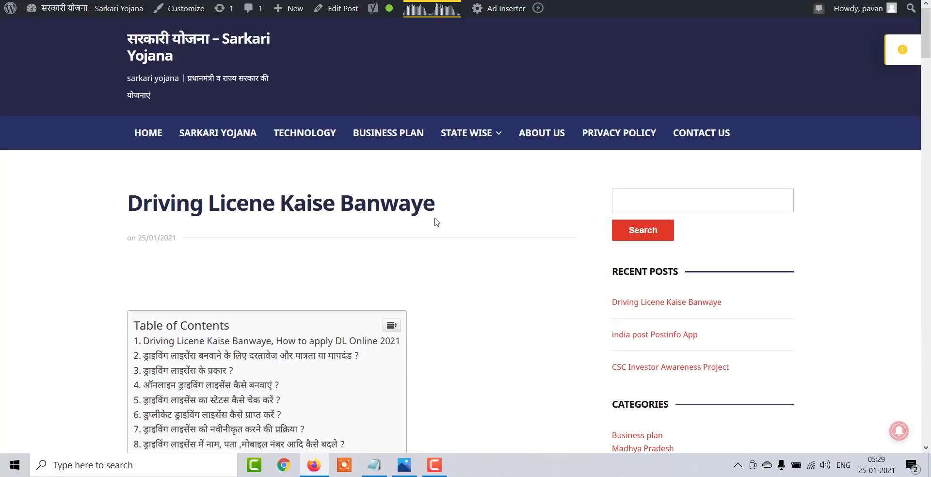
{"action": "left_click_drag", "start_coordinate": [929, 32], "coordinate": [929, 63]}
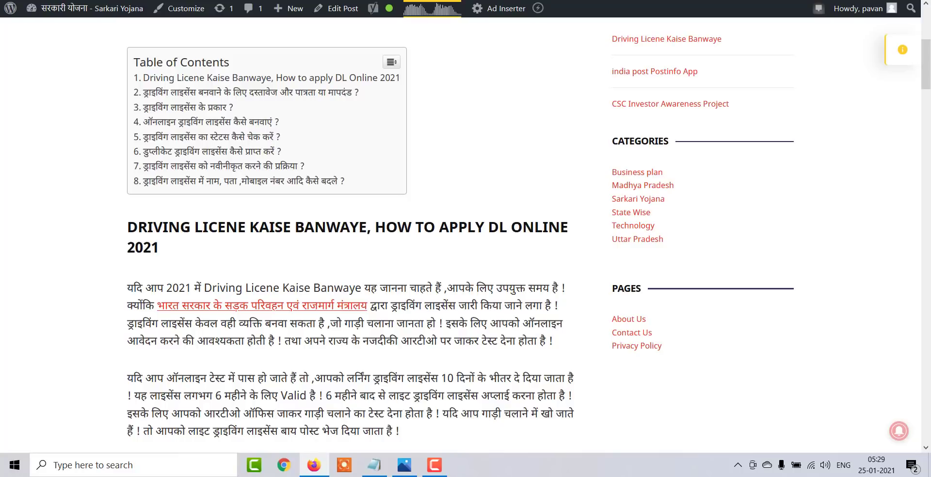
{"action": "scroll", "coordinate": [429, 90], "scroll_direction": "down", "scroll_amount": 3}
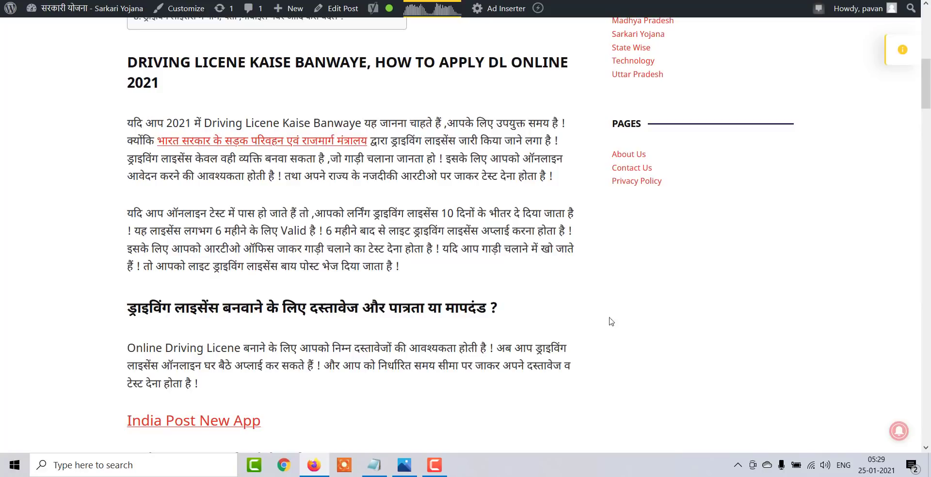
{"action": "scroll", "coordinate": [926, 87], "scroll_direction": "down", "scroll_amount": 3}
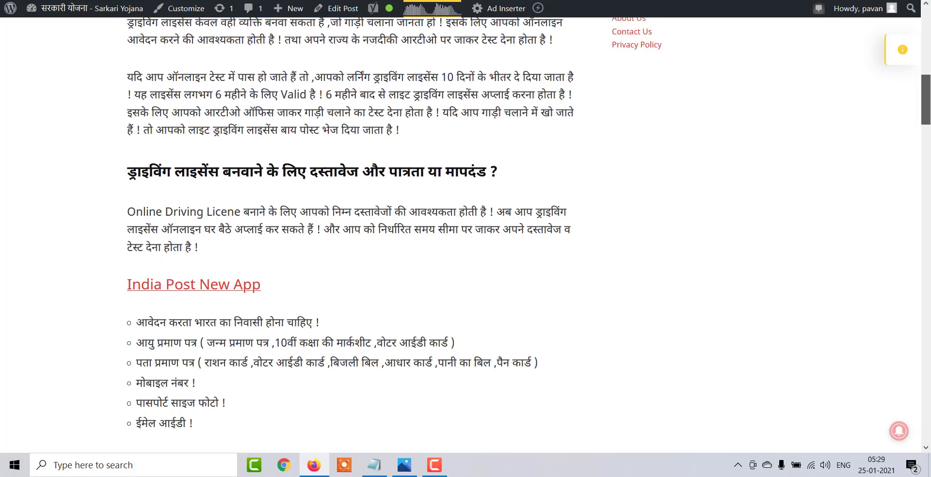
{"action": "scroll", "coordinate": [579, 129], "scroll_direction": "down", "scroll_amount": 2}
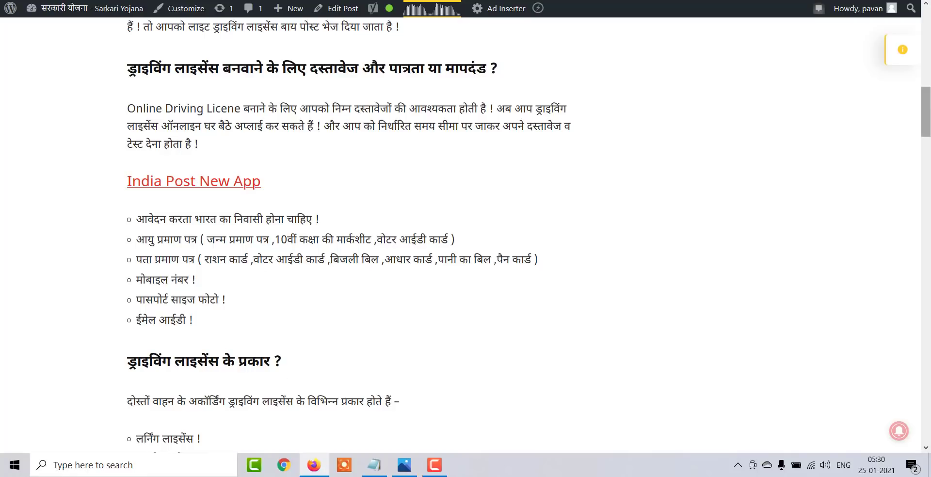
Step: Review the article's list of driving licence types, highlighting the learning and permanent licence entries
{"action": "scroll", "coordinate": [929, 123], "scroll_direction": "down", "scroll_amount": 5}
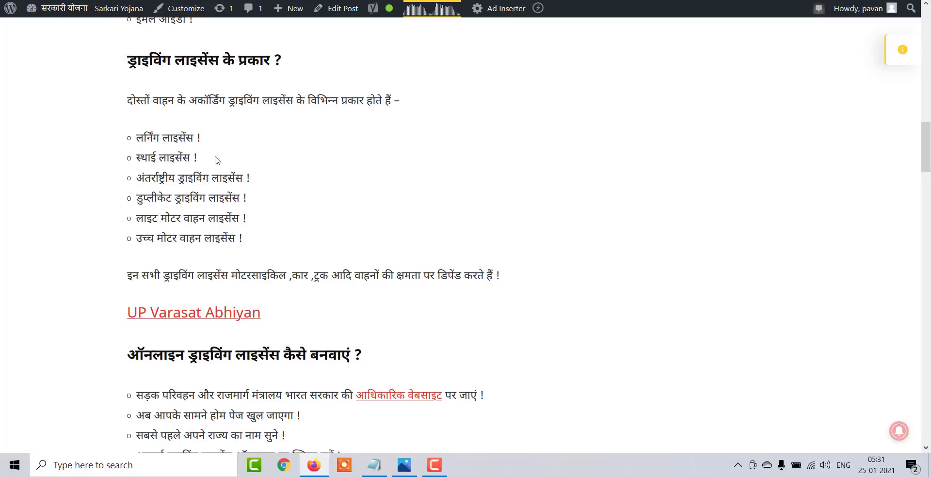
{"action": "left_click_drag", "start_coordinate": [135, 141], "coordinate": [230, 153]}
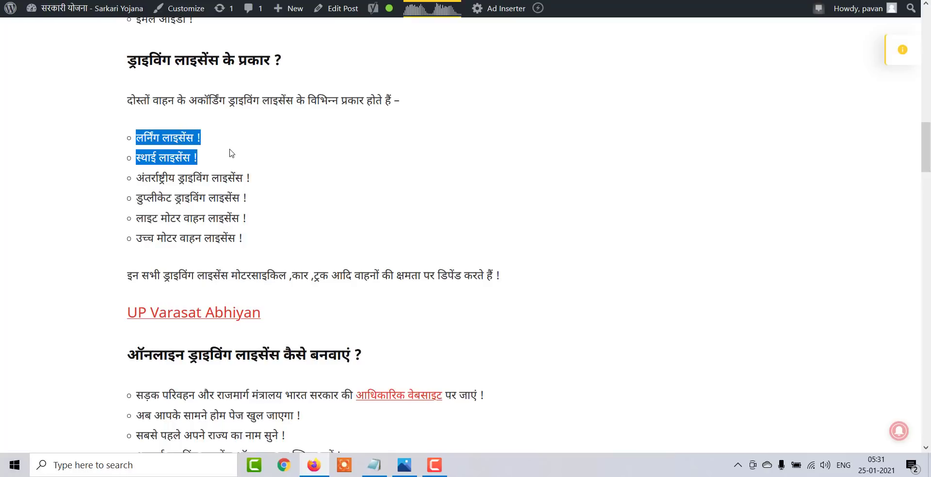
{"action": "left_click", "coordinate": [233, 152]}
{"action": "left_click_drag", "start_coordinate": [133, 158], "coordinate": [241, 154]}
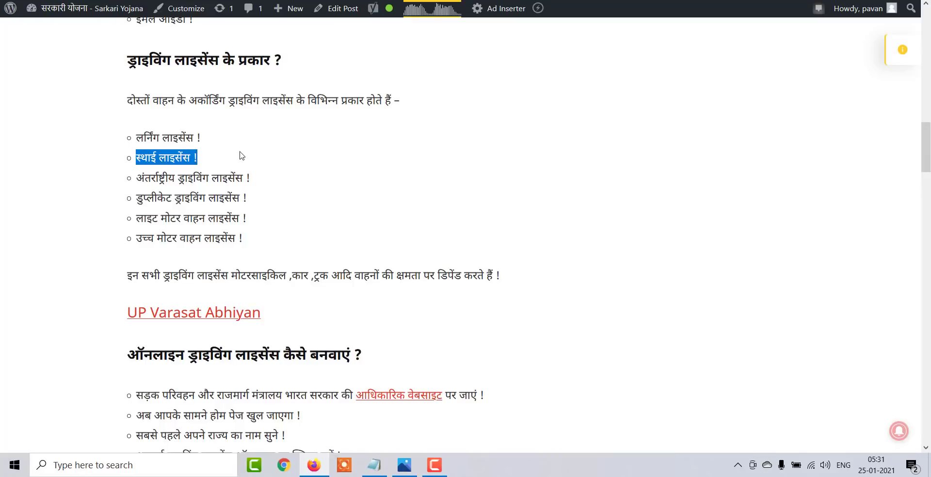
{"action": "left_click", "coordinate": [262, 150]}
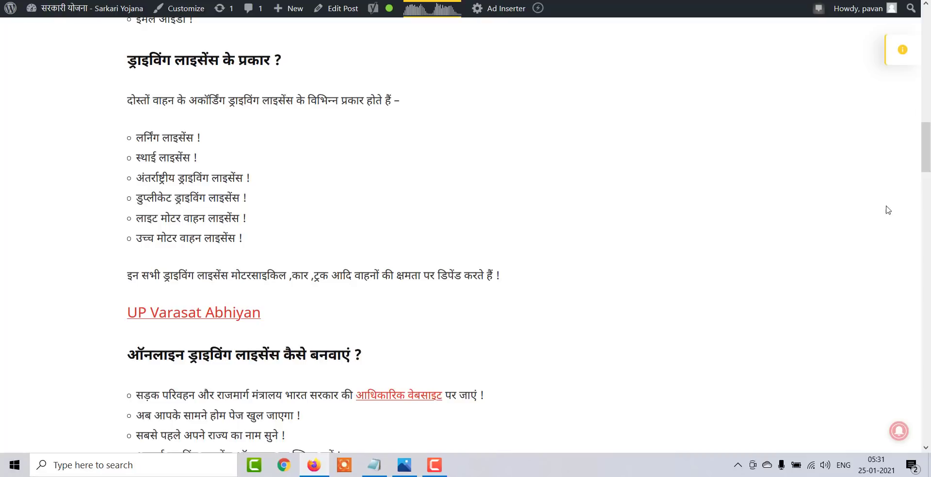
Step: Read the article's online application steps, and view the linked driving licence application status form before closing it
{"action": "left_click_drag", "start_coordinate": [928, 162], "coordinate": [929, 217]}
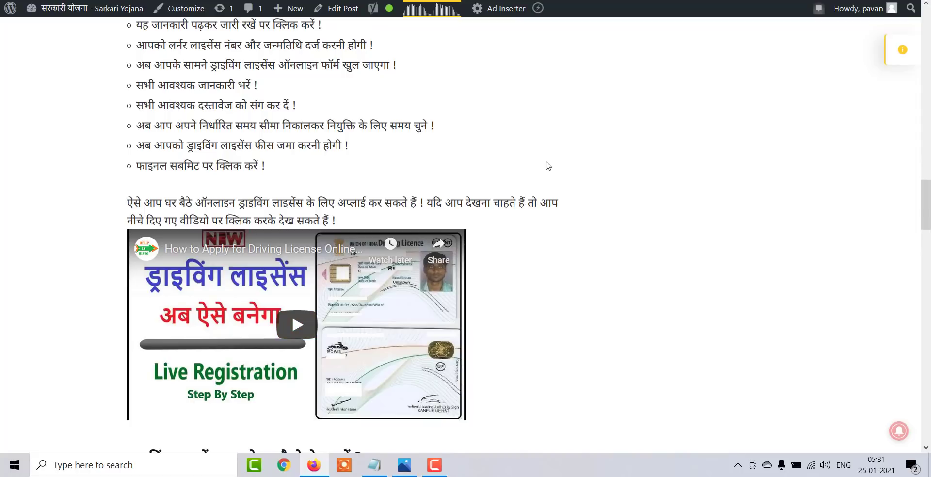
{"action": "scroll", "coordinate": [927, 210], "scroll_direction": "up", "scroll_amount": 4}
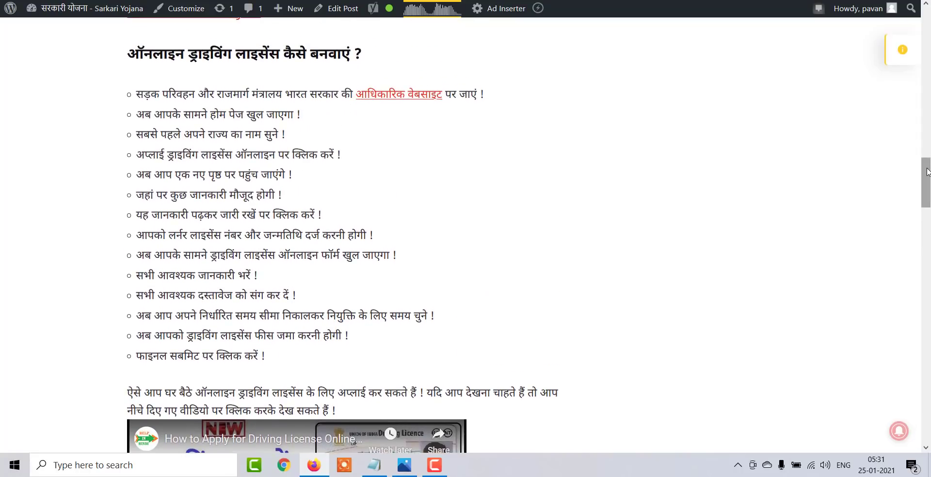
{"action": "scroll", "coordinate": [920, 187], "scroll_direction": "down", "scroll_amount": 10}
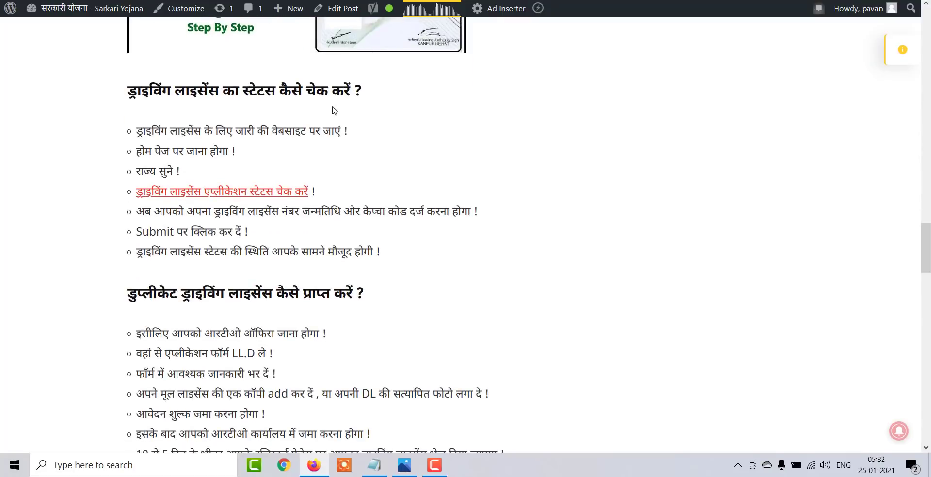
{"action": "left_click", "coordinate": [222, 194]}
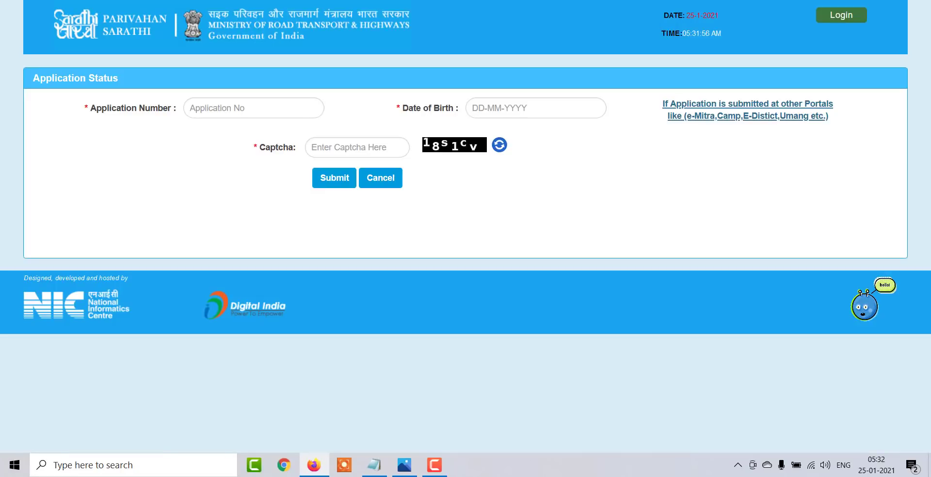
{"action": "left_click", "coordinate": [255, 99]}
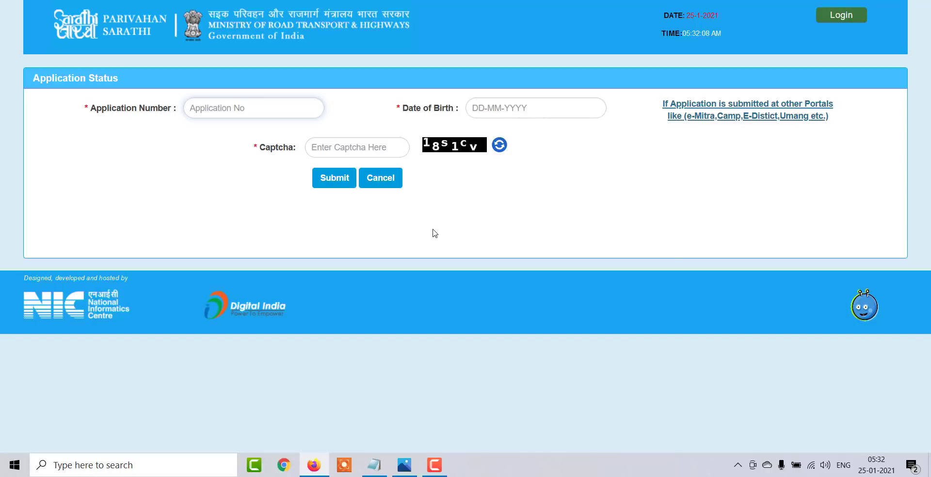
{"action": "key", "text": "ctrl+w"}
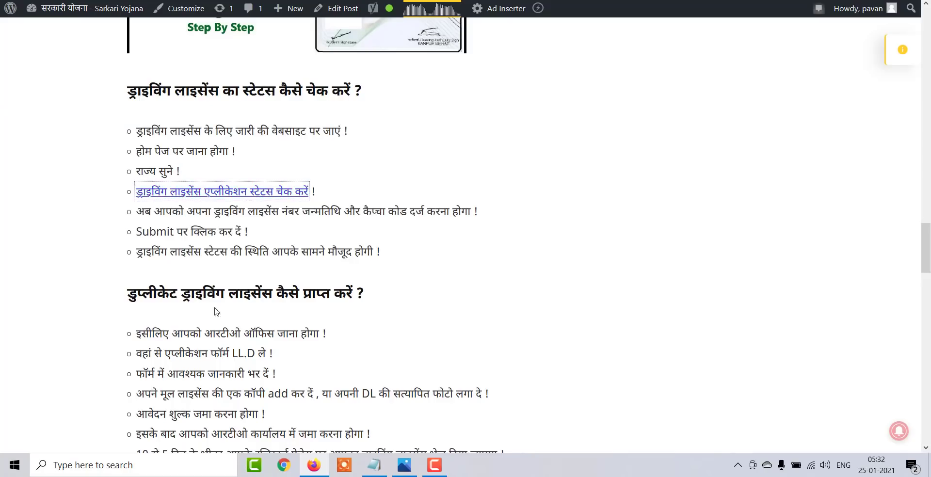
Step: Read the duplicate, renewal and detail-correction sections, and open the official website linked under the correction section
{"action": "left_click_drag", "start_coordinate": [927, 245], "coordinate": [927, 267]}
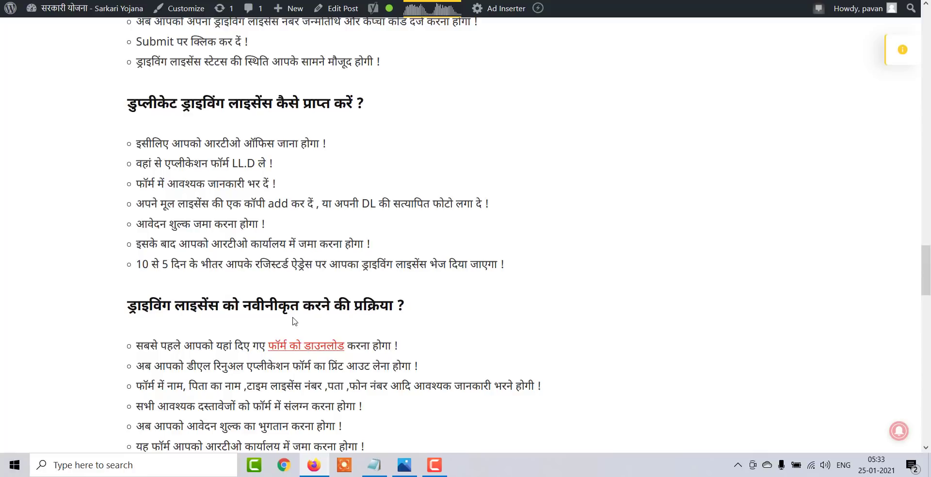
{"action": "scroll", "coordinate": [805, 274], "scroll_direction": "down", "scroll_amount": 4}
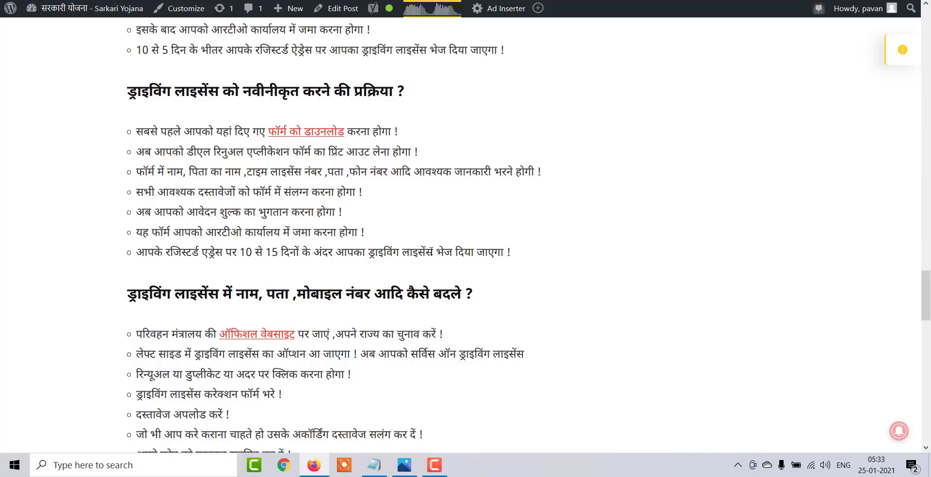
{"action": "scroll", "coordinate": [814, 295], "scroll_direction": "down", "scroll_amount": 4}
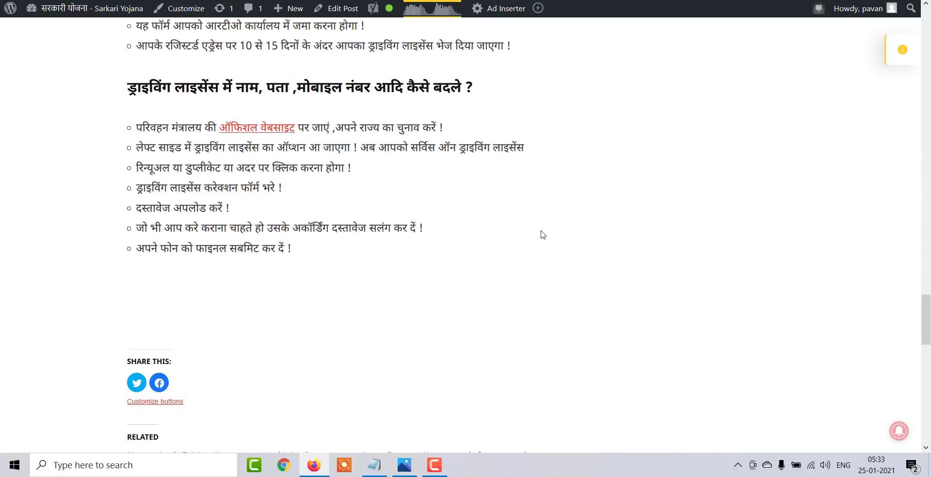
{"action": "left_click", "coordinate": [289, 132]}
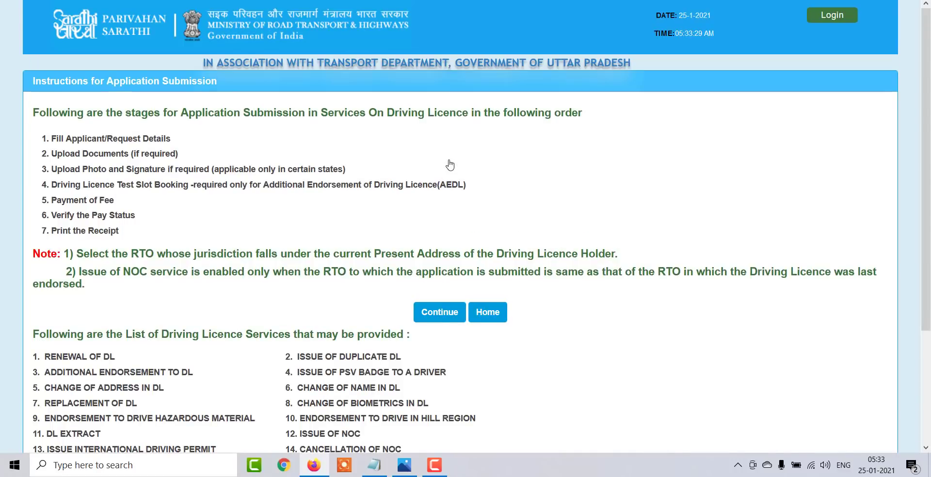
Step: Examine the list of driving licence services offered, highlighting the renewal and address change entries
{"action": "scroll", "coordinate": [24, 211], "scroll_direction": "down", "scroll_amount": 3}
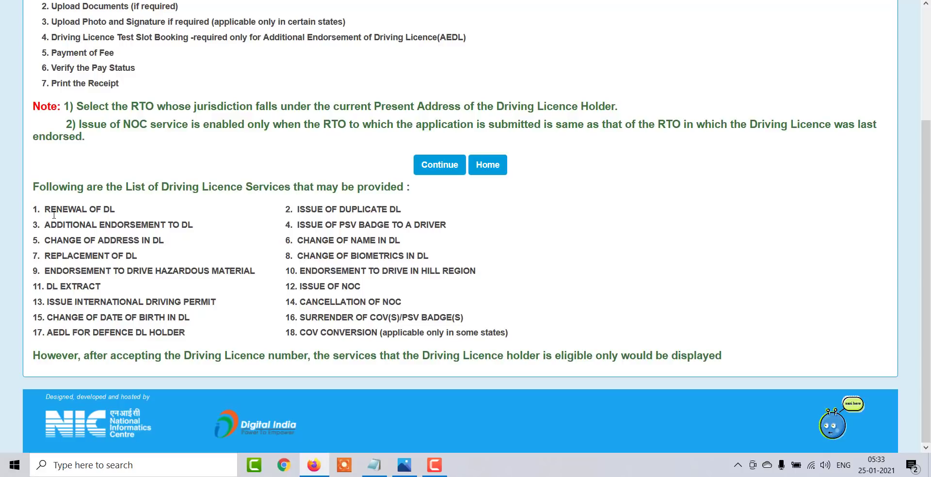
{"action": "left_click_drag", "start_coordinate": [50, 211], "coordinate": [119, 212]}
{"action": "left_click", "coordinate": [66, 236]}
{"action": "left_click_drag", "start_coordinate": [167, 242], "coordinate": [99, 255]}
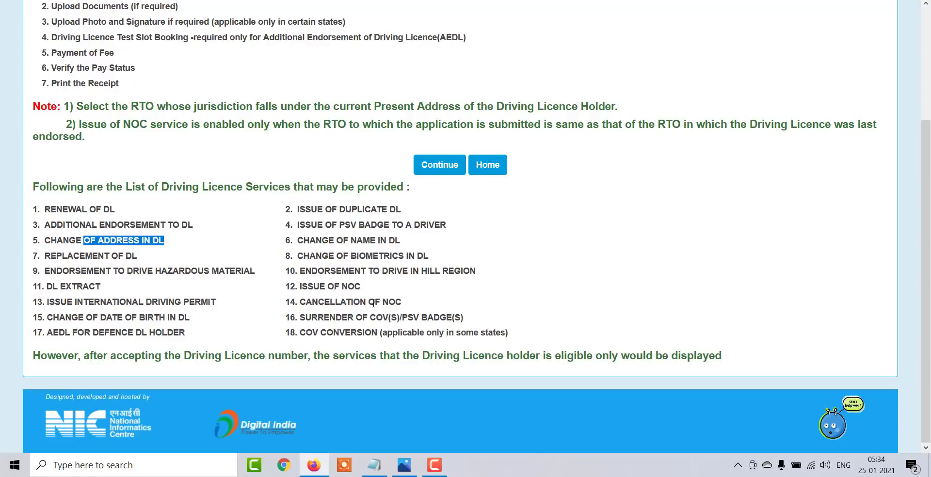
{"action": "left_click", "coordinate": [249, 236]}
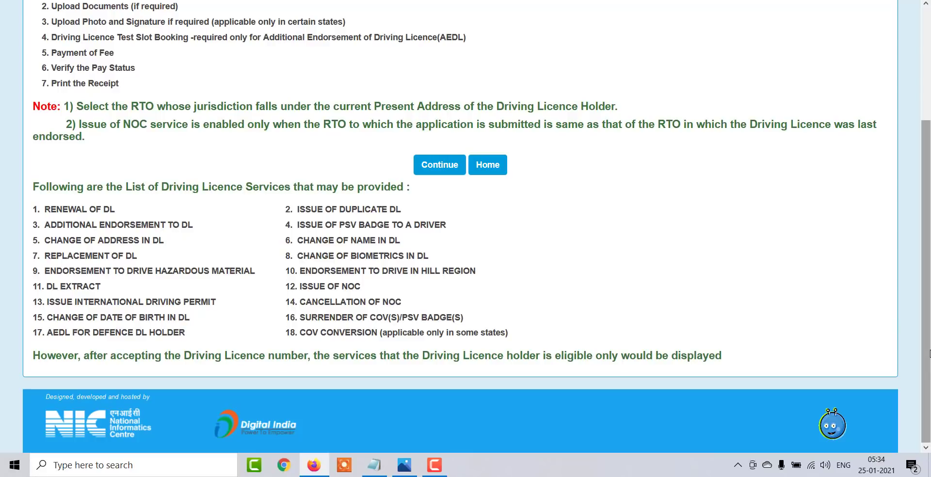
{"action": "scroll", "coordinate": [927, 184], "scroll_direction": "up", "scroll_amount": 3}
{"action": "scroll", "coordinate": [927, 183], "scroll_direction": "down", "scroll_amount": 3}
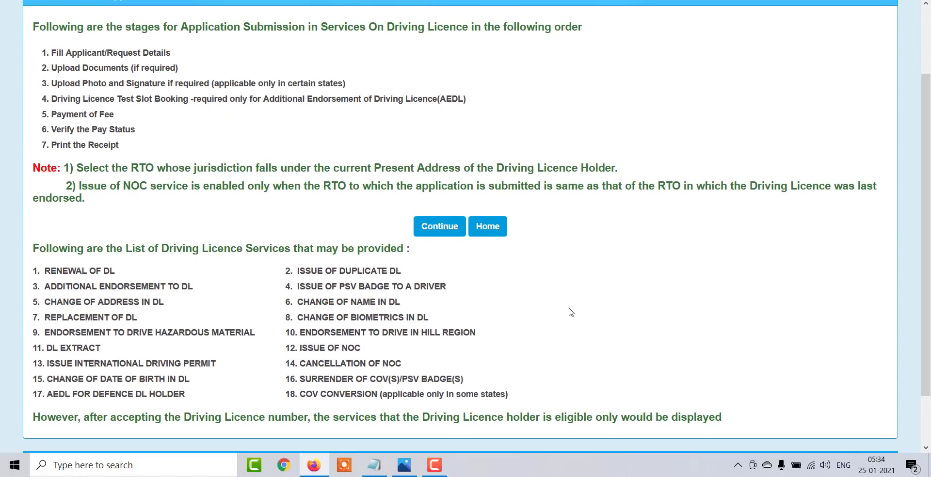
Step: View the services on the Uttar Pradesh Sarathi home page, and close that page to return to the article
{"action": "left_click", "coordinate": [484, 225]}
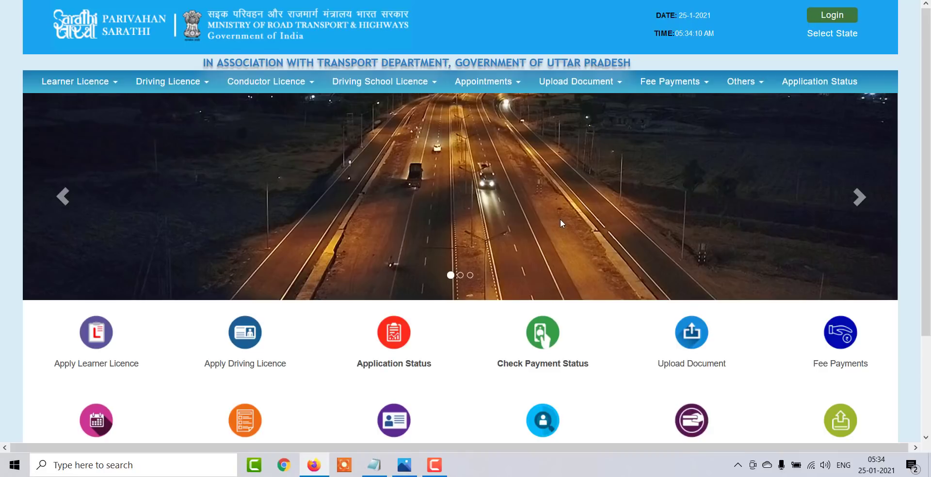
{"action": "scroll", "coordinate": [595, 240], "scroll_direction": "down", "scroll_amount": 3}
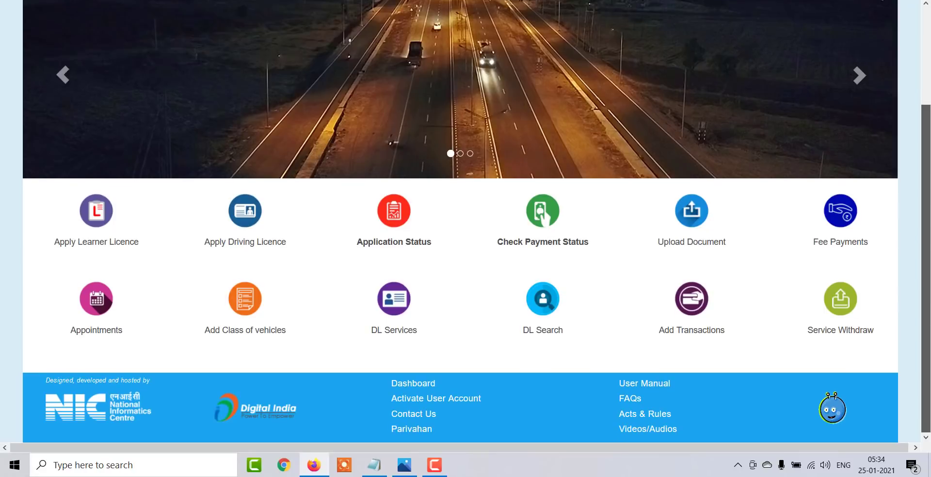
{"action": "left_click_drag", "start_coordinate": [930, 366], "coordinate": [930, 269]}
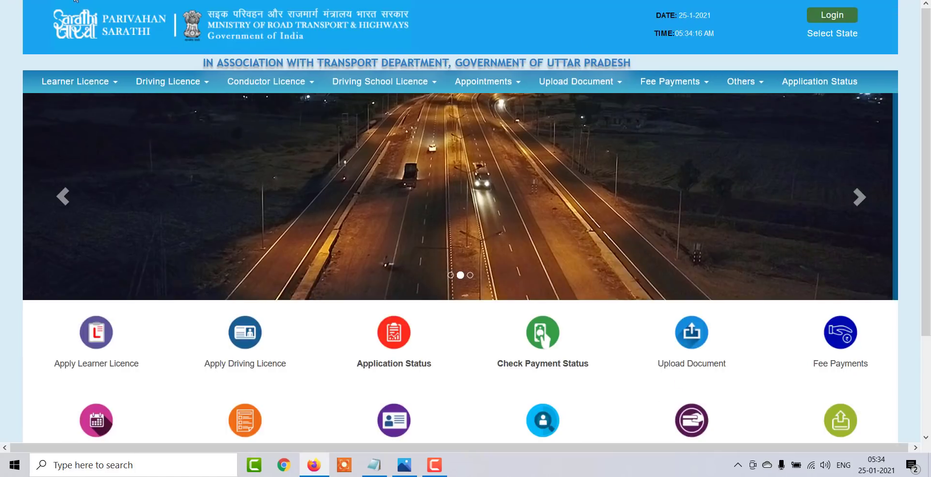
{"action": "key", "text": "ctrl+t"}
{"action": "key", "text": "ctrl+w"}
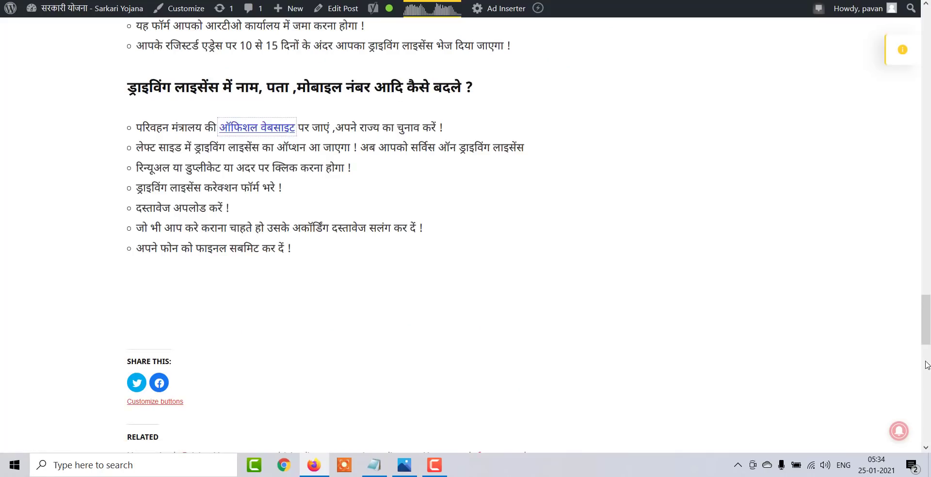
Step: Open the road transport ministry's Parivahan Sewa site from the article, and go to Driving License Related Services
{"action": "left_click_drag", "start_coordinate": [926, 318], "coordinate": [927, 95]}
{"action": "left_click", "coordinate": [202, 198]}
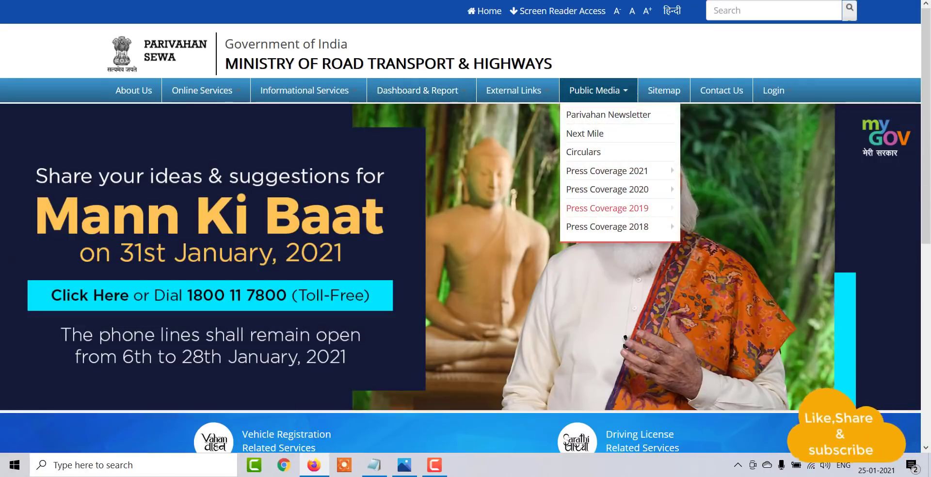
{"action": "scroll", "coordinate": [219, 151], "scroll_direction": "down", "scroll_amount": 6}
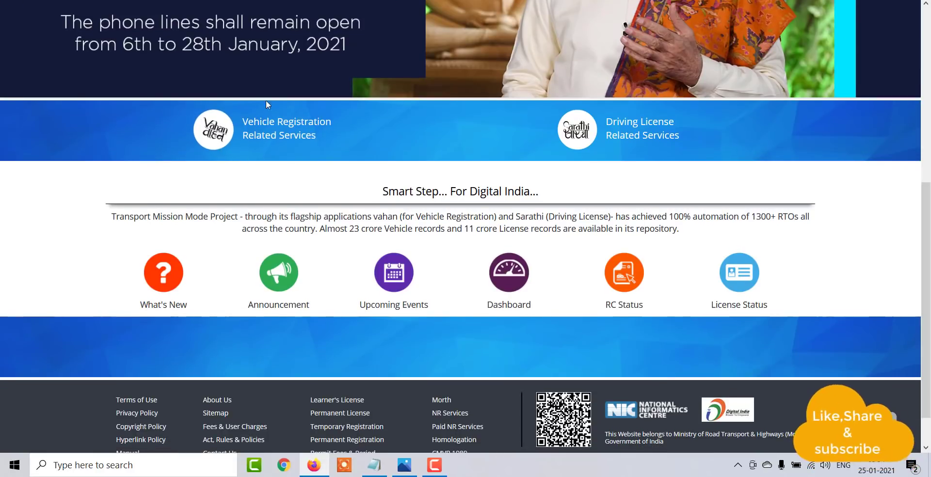
{"action": "scroll", "coordinate": [696, 172], "scroll_direction": "down", "scroll_amount": 1}
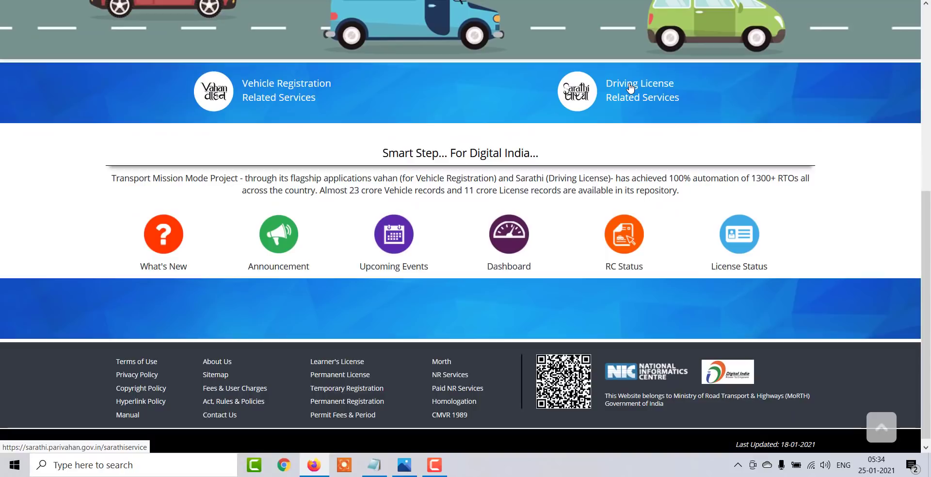
{"action": "left_click", "coordinate": [630, 88]}
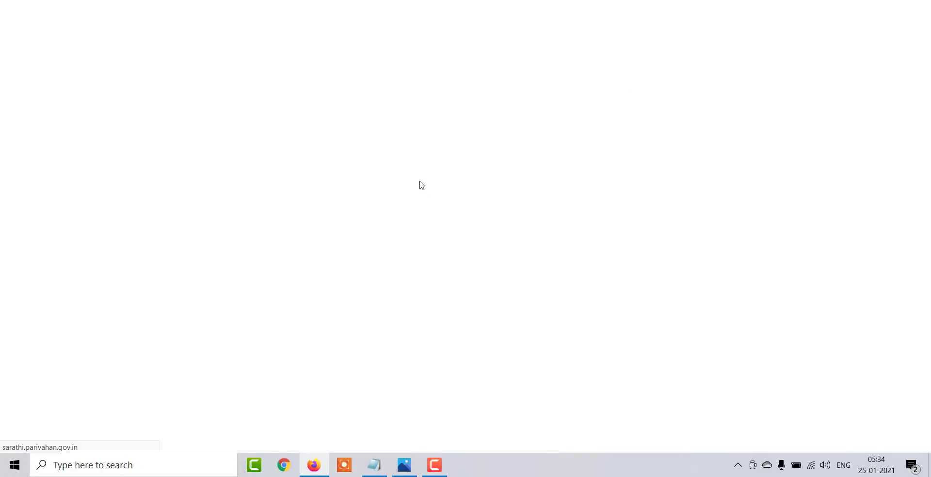
Step: Open the Apply Learner Licence service from the Sarathi home page
{"action": "scroll", "coordinate": [420, 180], "scroll_direction": "down", "scroll_amount": 1}
{"action": "scroll", "coordinate": [464, 218], "scroll_direction": "down", "scroll_amount": 2}
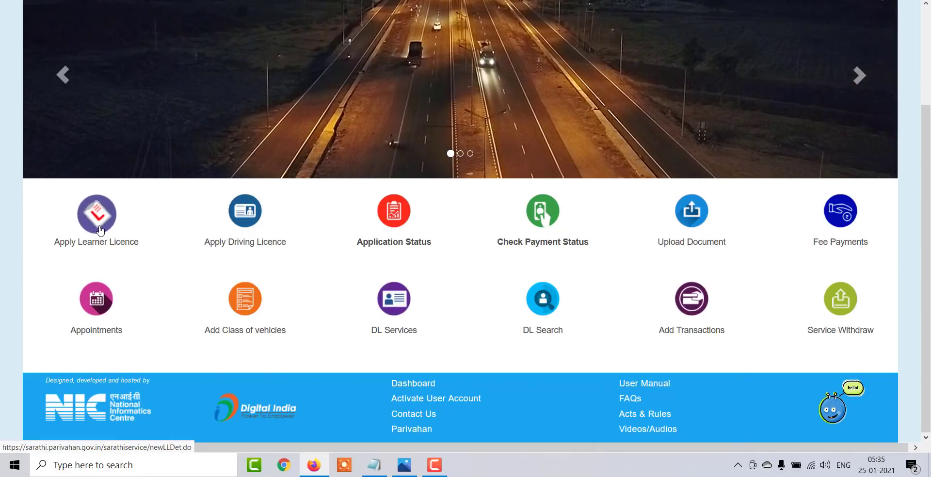
{"action": "left_click", "coordinate": [100, 229]}
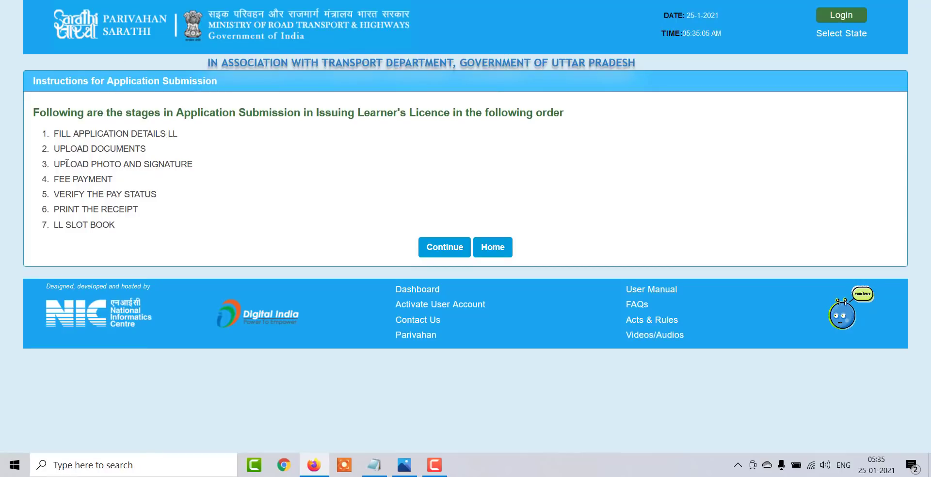
Step: Review the application submission stages for a learner's licence, highlighting entries in the list
{"action": "triple_click", "coordinate": [43, 134]}
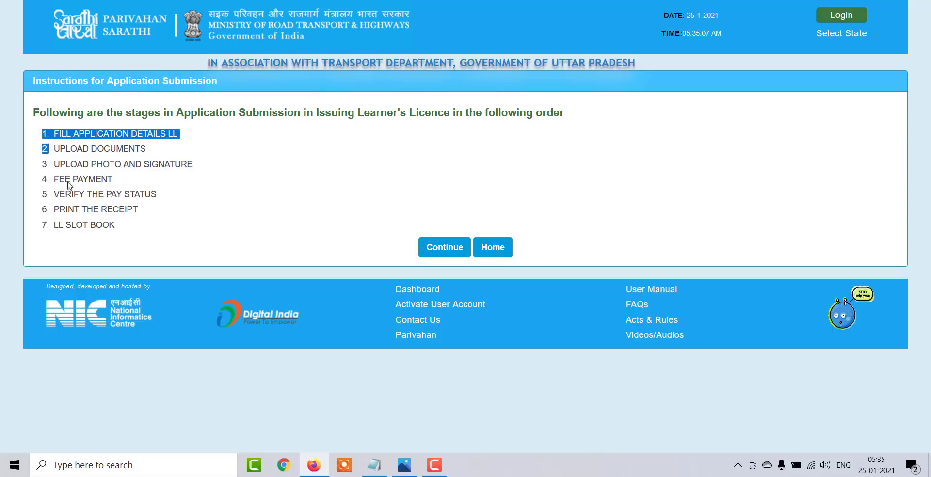
{"action": "left_click_drag", "start_coordinate": [68, 185], "coordinate": [108, 234]}
{"action": "left_click", "coordinate": [103, 152]}
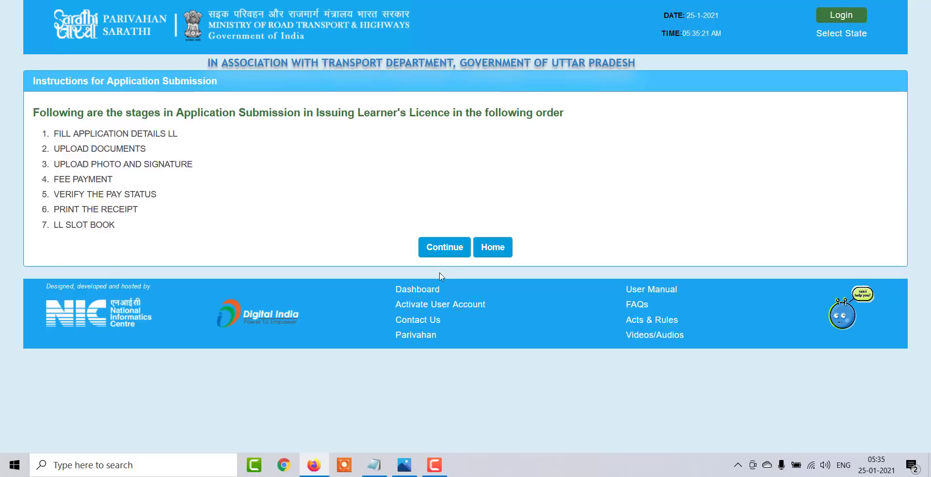
Step: Continue past the stages and submit the choice "Applicant does not hold Driving/ Learner Licence", leaving the special applicant category unselected
{"action": "left_click", "coordinate": [446, 253]}
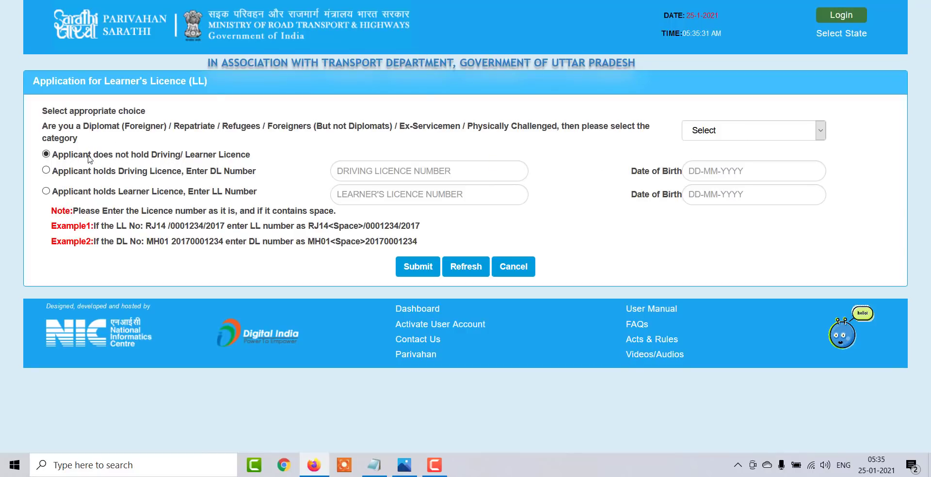
{"action": "left_click", "coordinate": [745, 128]}
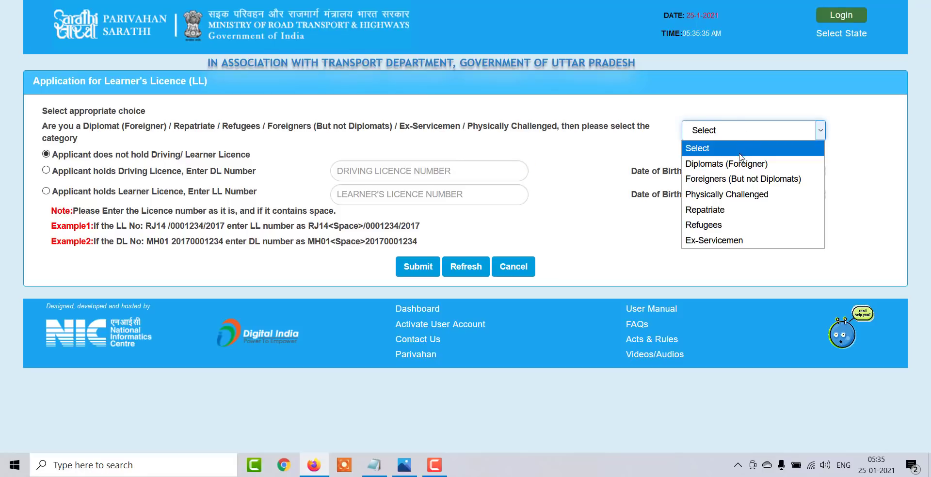
{"action": "left_click", "coordinate": [607, 257]}
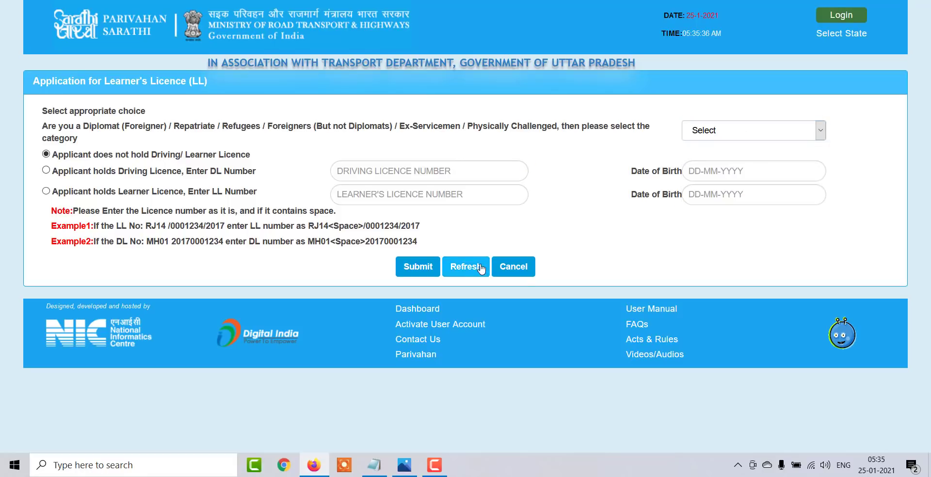
{"action": "left_click", "coordinate": [433, 268]}
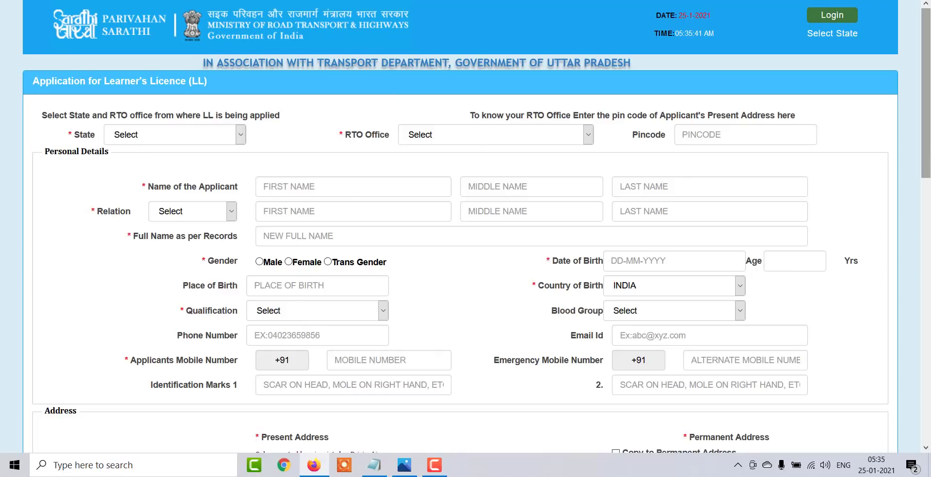
Step: Review the blank learner's licence application form from the state and RTO office fields down to the vehicle classes and declaration
{"action": "left_click_drag", "start_coordinate": [928, 164], "coordinate": [929, 231]}
{"action": "left_click_drag", "start_coordinate": [930, 266], "coordinate": [770, 173]}
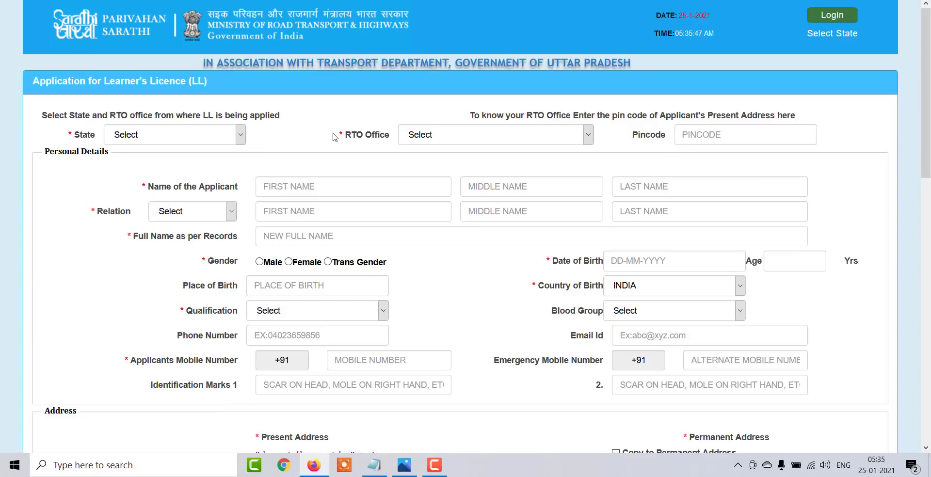
{"action": "left_click_drag", "start_coordinate": [923, 157], "coordinate": [923, 423]}
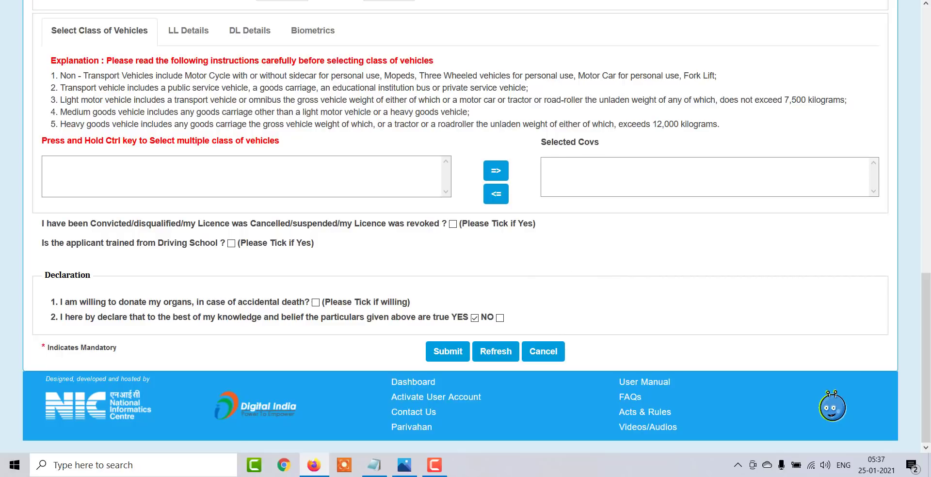
Step: Return to the driving licence article to view its title and table of contents, and switch to the YouTube channel page
{"action": "key", "text": "ctrl+Tab"}
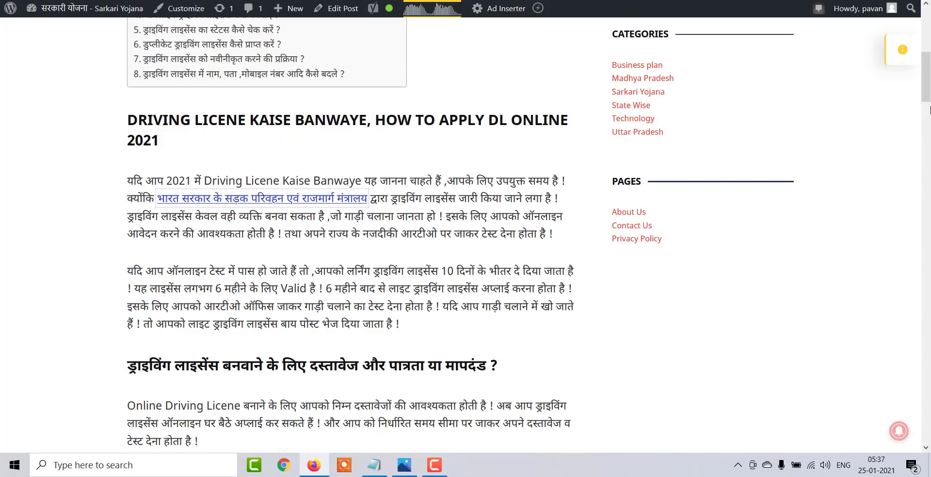
{"action": "left_click_drag", "start_coordinate": [926, 97], "coordinate": [927, 41]}
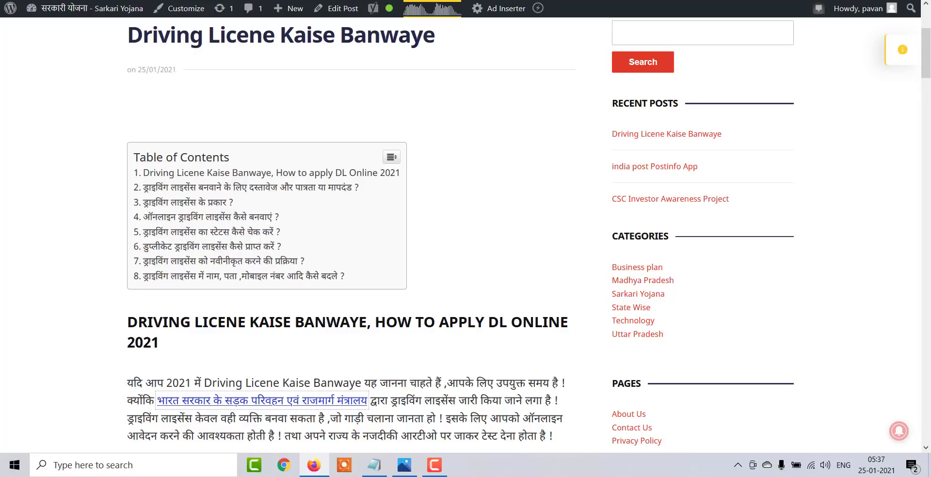
{"action": "key", "text": "ctrl+Tab"}
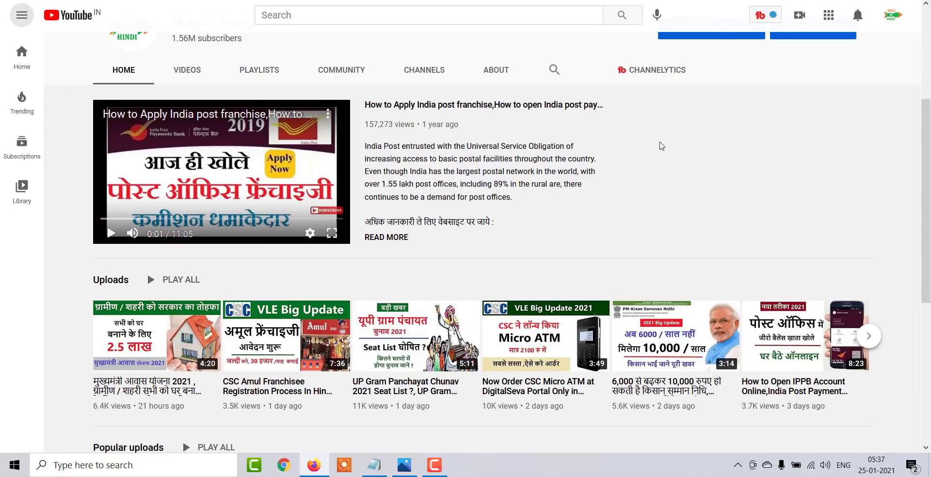